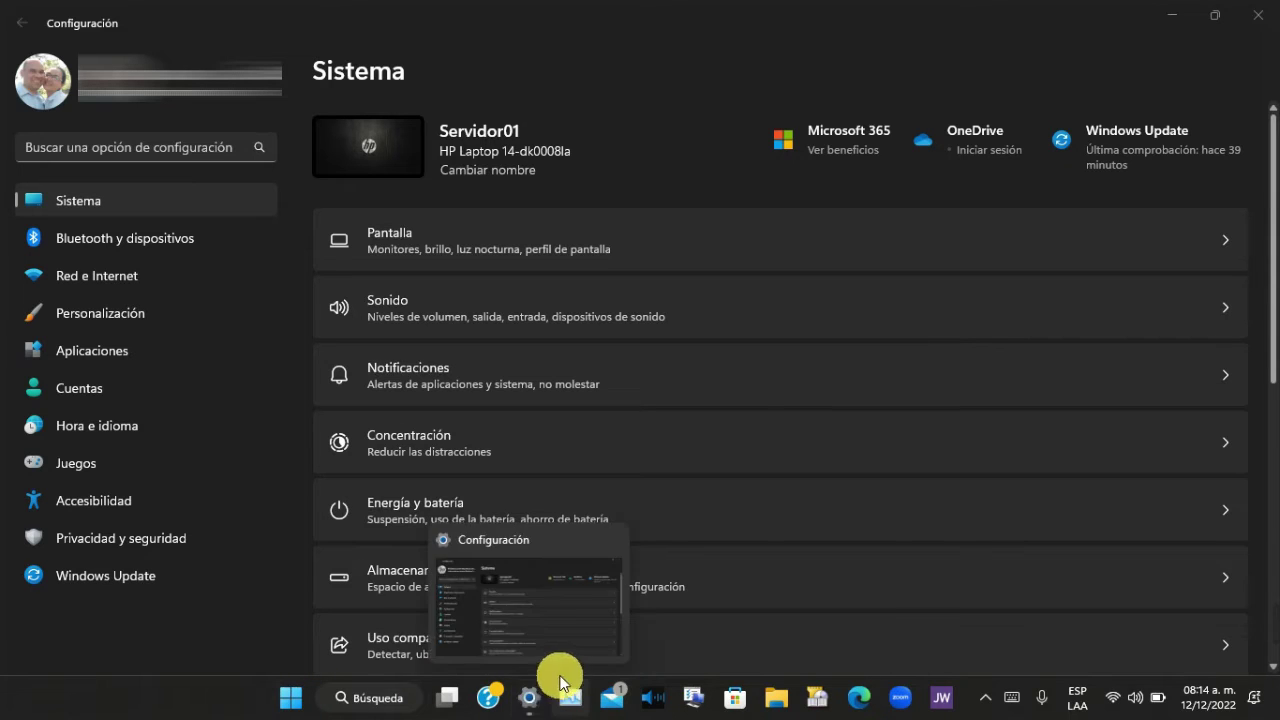
Open the Configuración avanzada de red page within the Red e Internet settings
{"action": "mouse_move", "coordinate": [537, 712]}
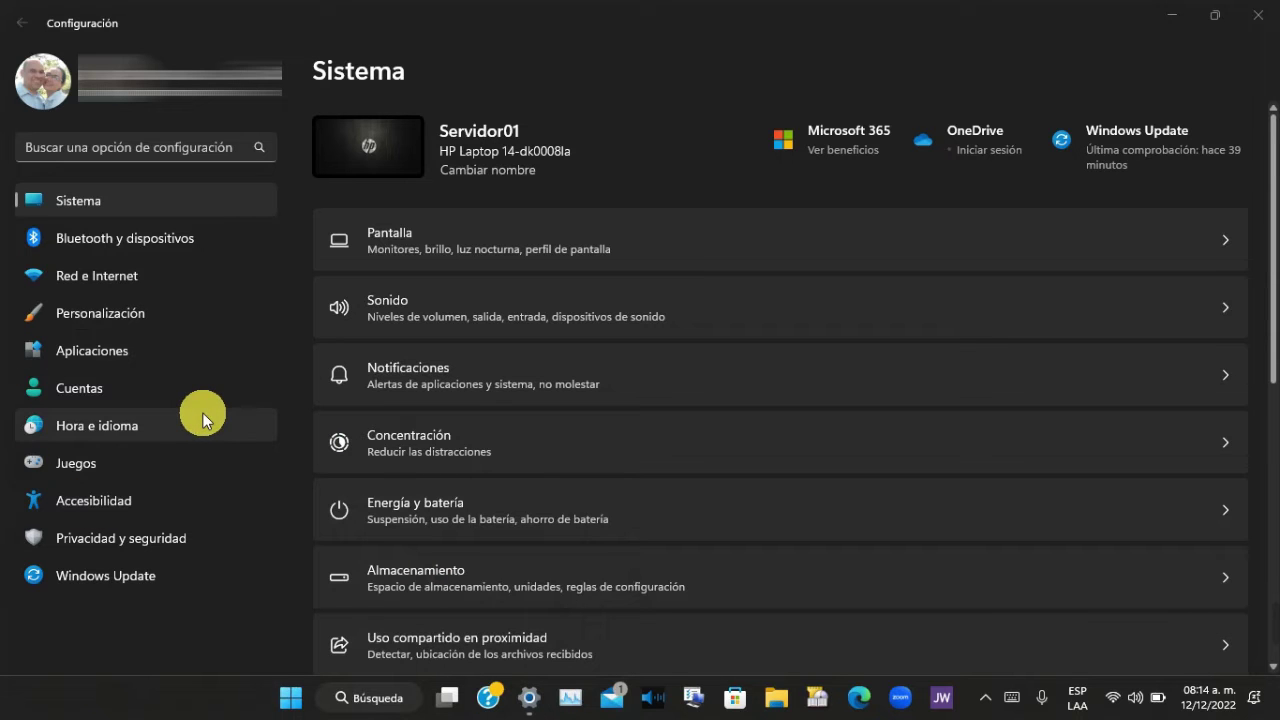
{"action": "left_click", "coordinate": [140, 270]}
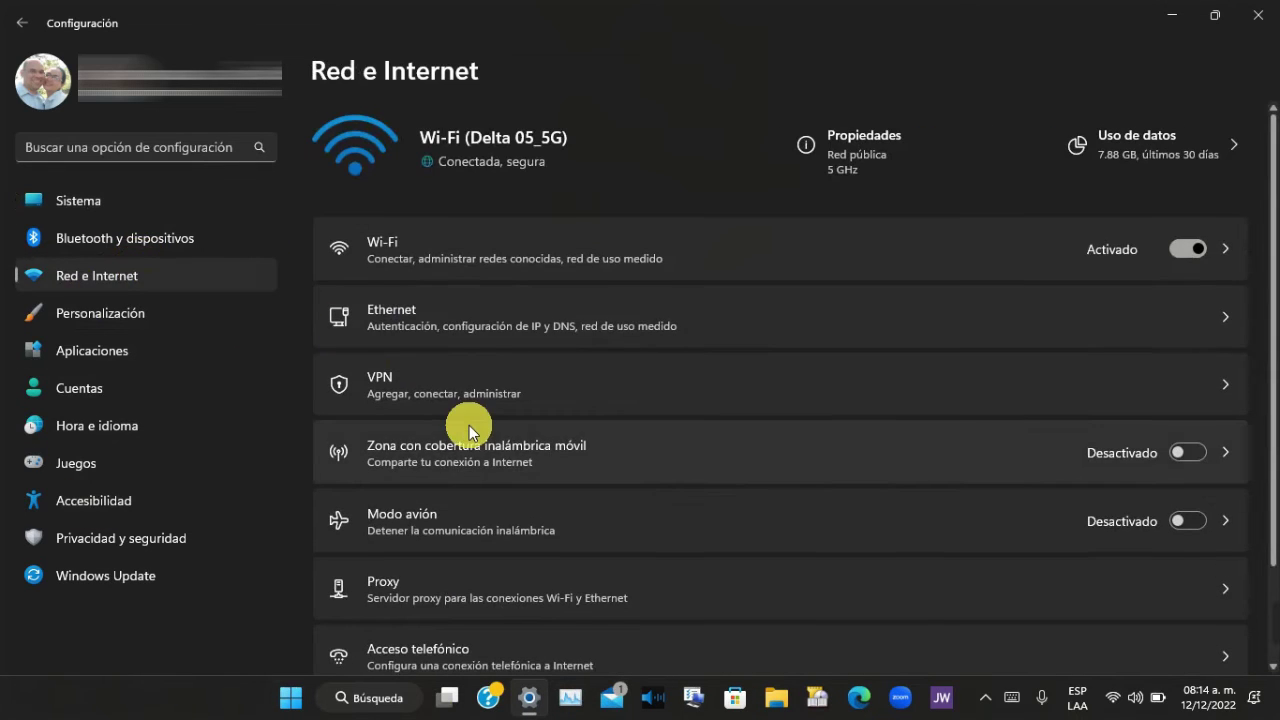
{"action": "scroll", "coordinate": [468, 432], "scroll_direction": "down", "scroll_amount": 3}
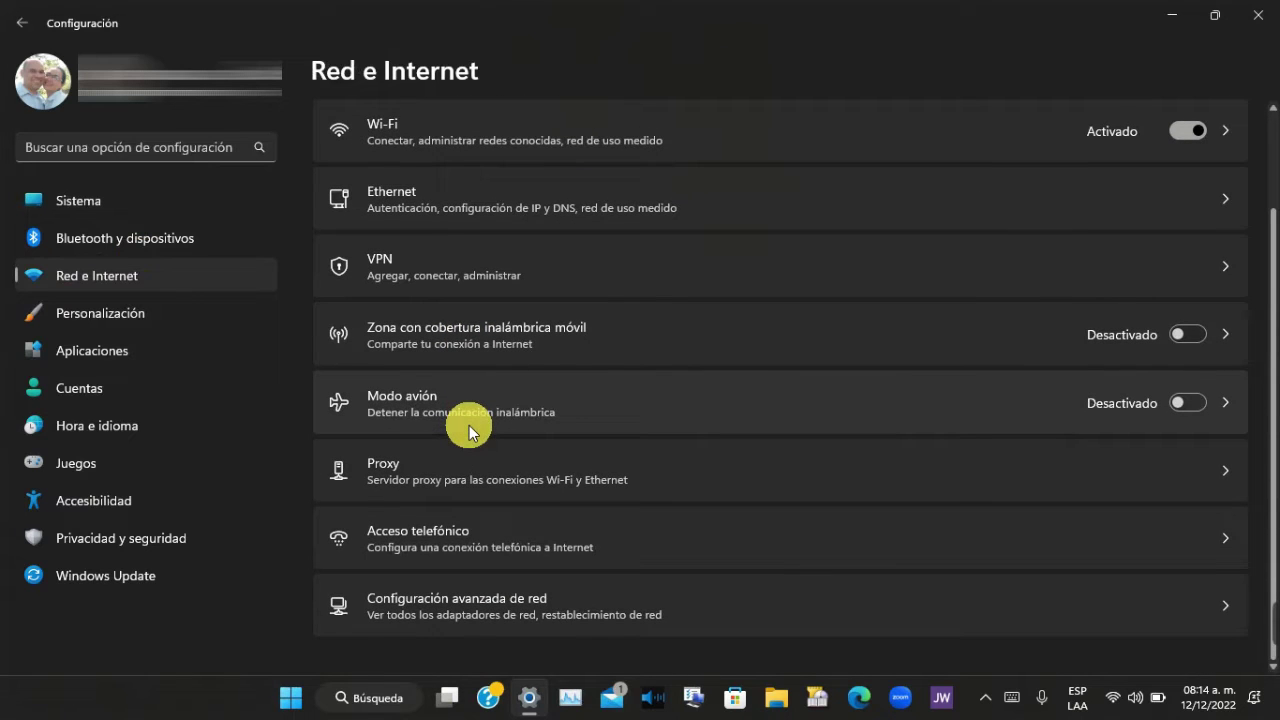
{"action": "left_click", "coordinate": [463, 605]}
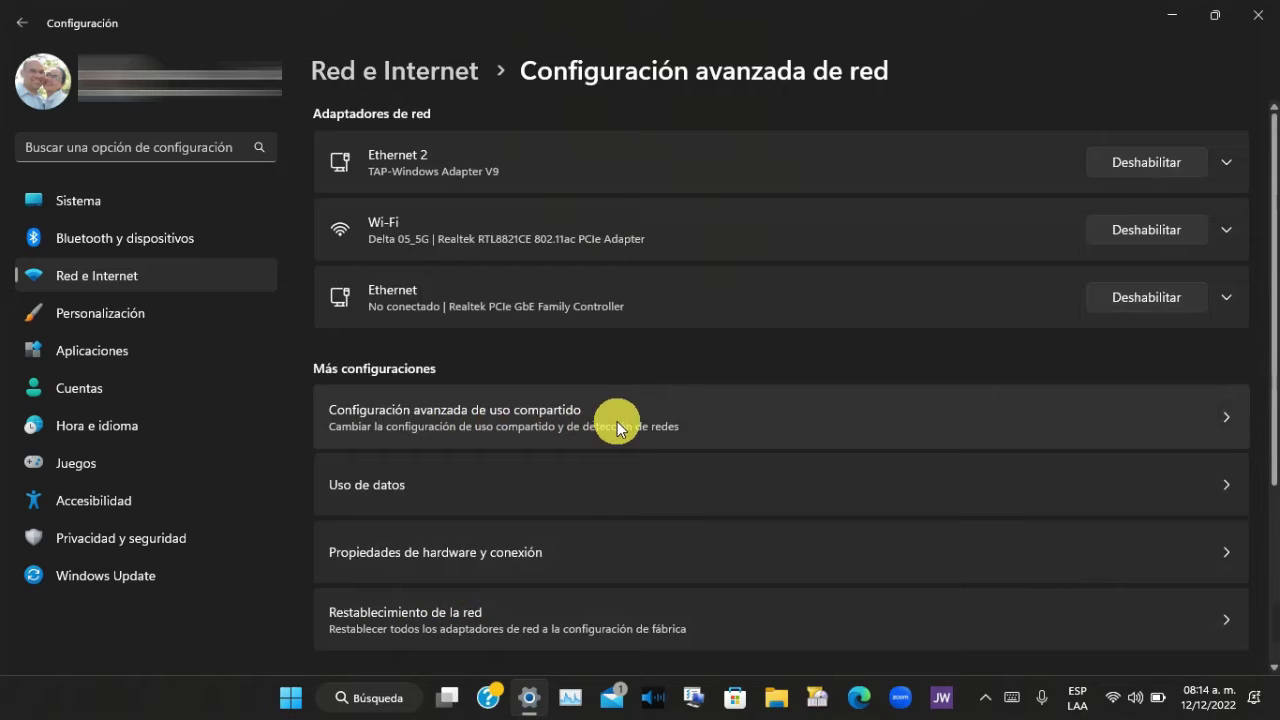
Search for "panel", open Panel de control and reach the advanced sharing settings through Centro de redes y recursos compartidos
{"action": "left_click", "coordinate": [360, 697]}
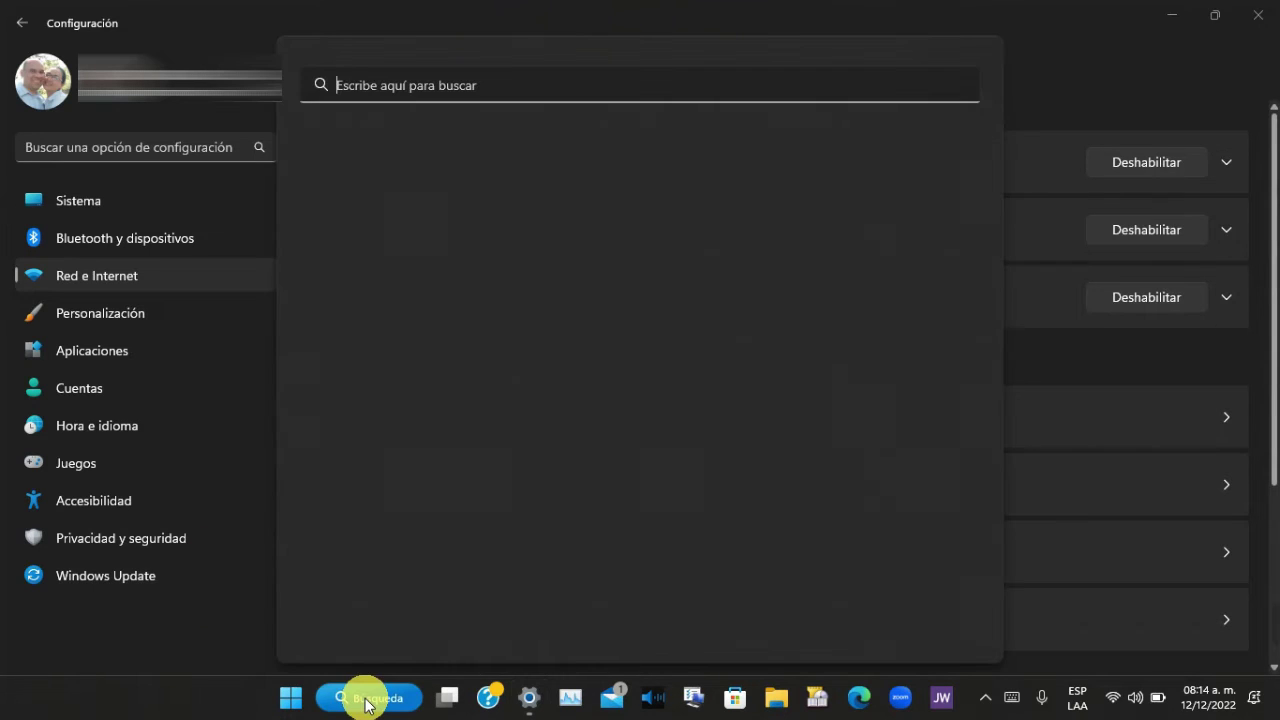
{"action": "type", "text": "panel"}
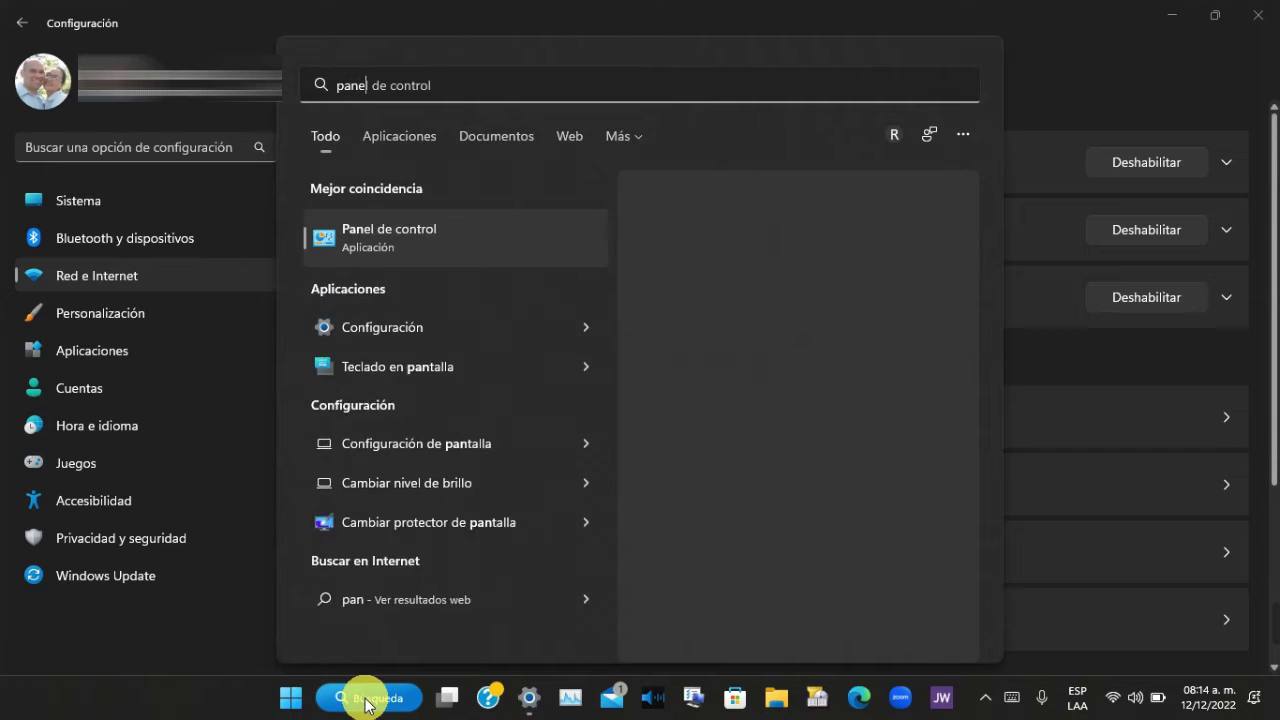
{"action": "left_click", "coordinate": [544, 258]}
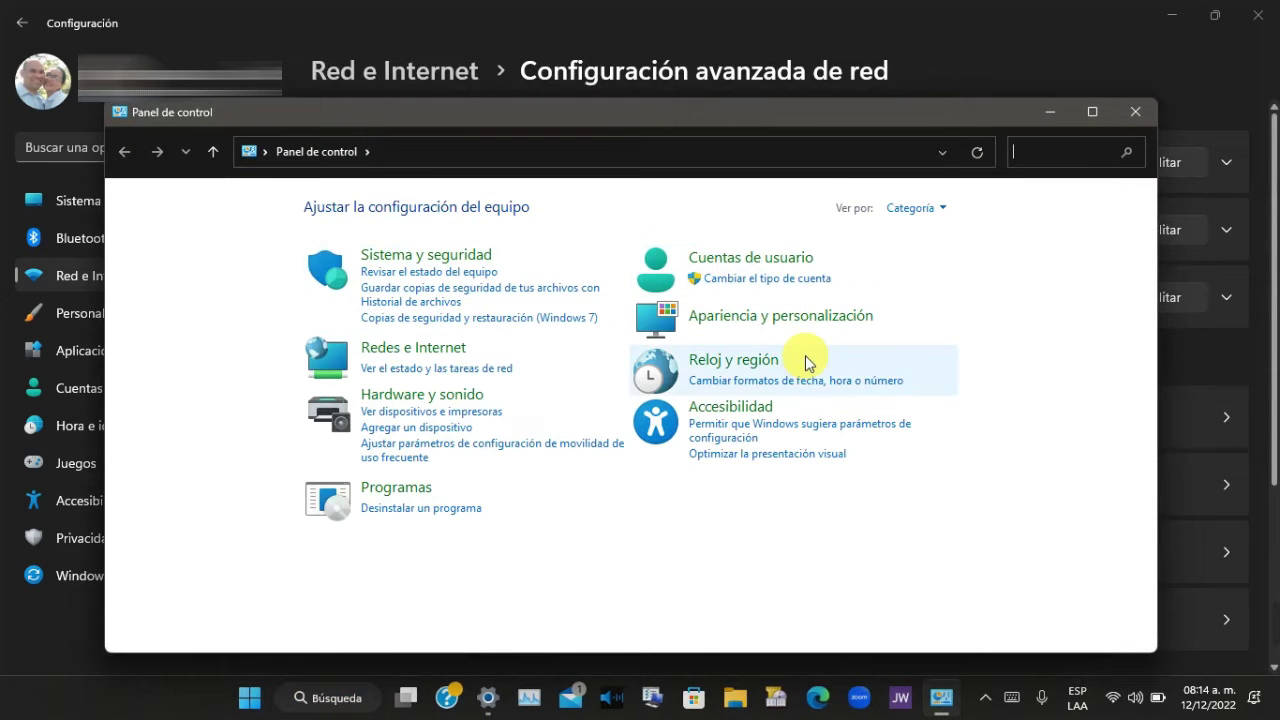
{"action": "left_click", "coordinate": [456, 348]}
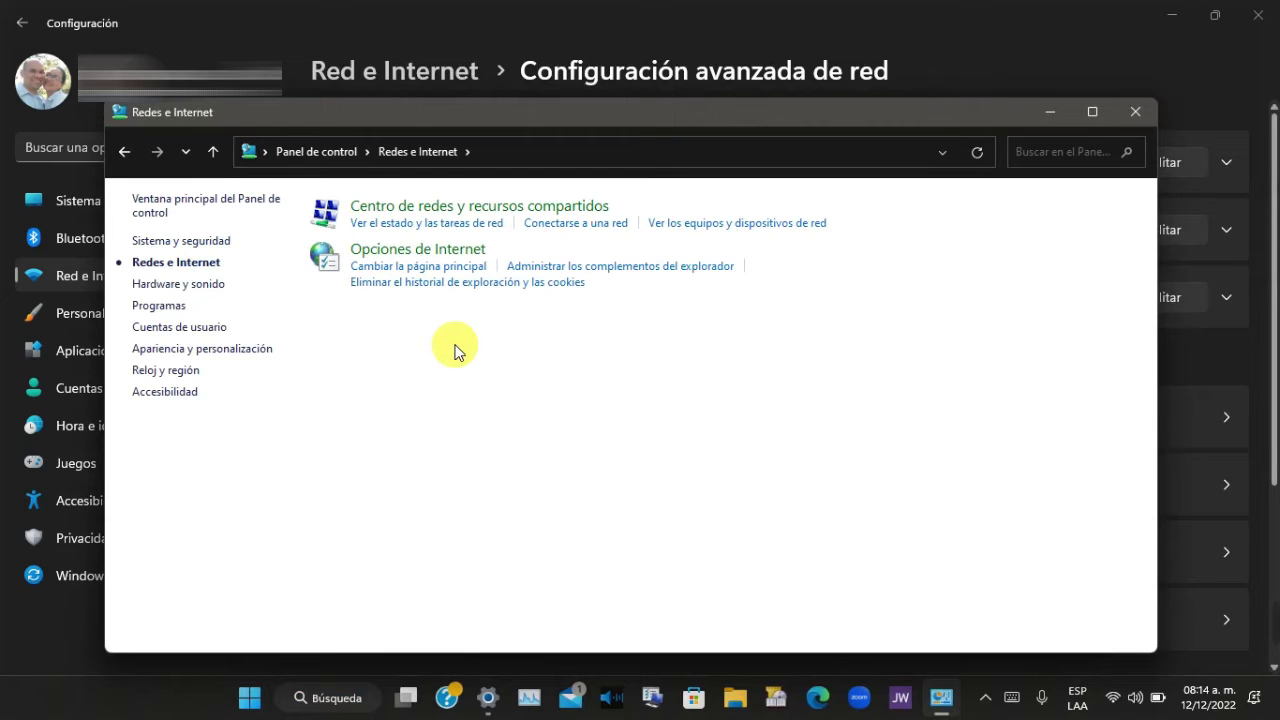
{"action": "left_click", "coordinate": [419, 210]}
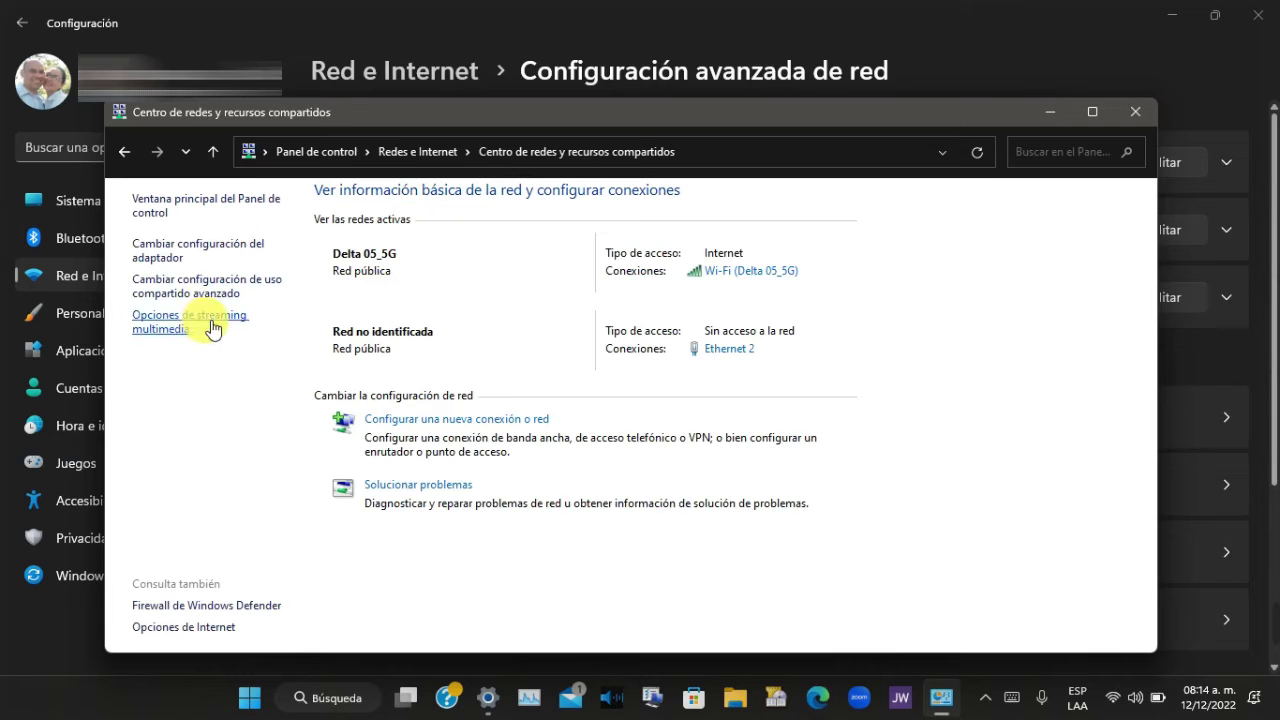
{"action": "left_click", "coordinate": [245, 290]}
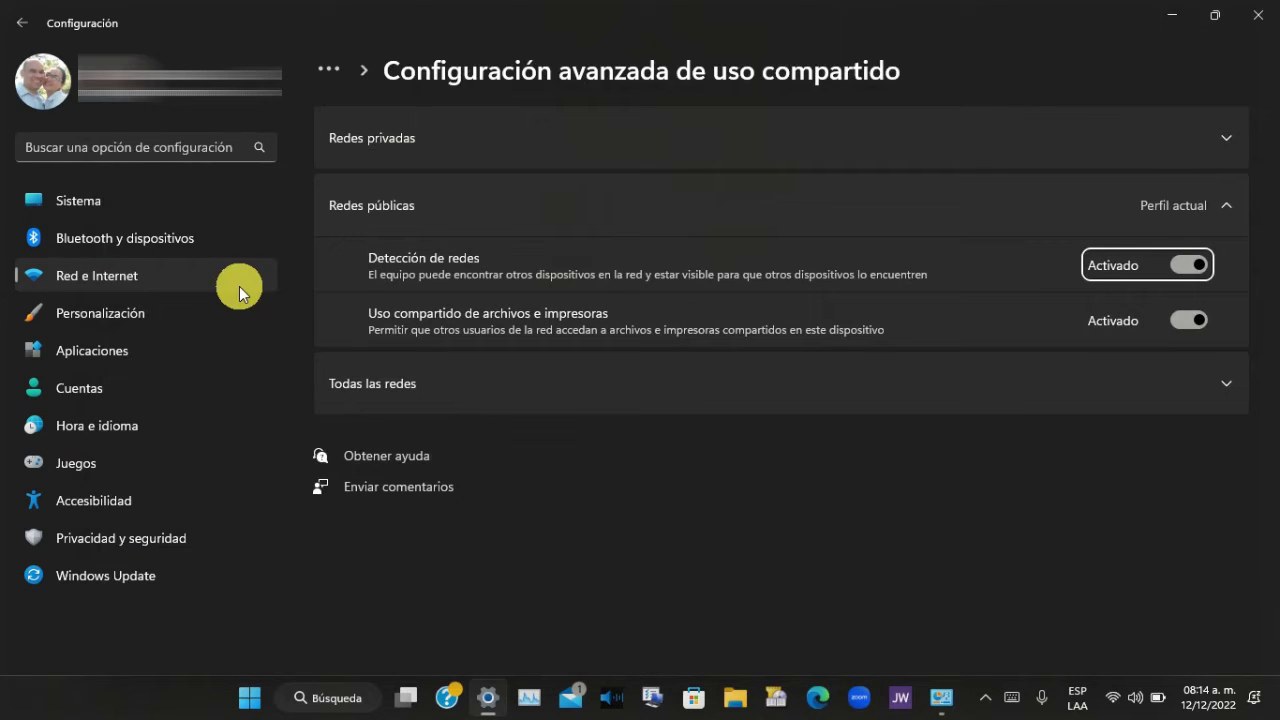
Return to Red e Internet and open Configuración avanzada de uso compartido through the advanced network settings
{"action": "left_click", "coordinate": [159, 270]}
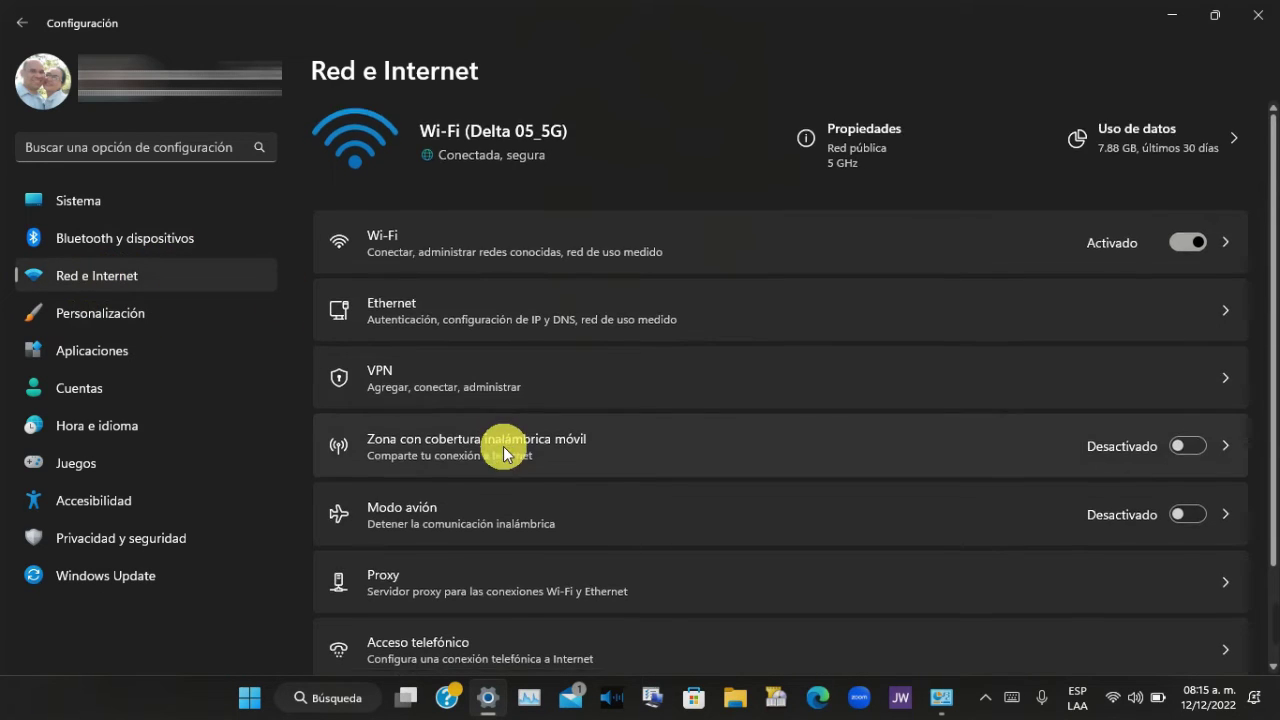
{"action": "scroll", "coordinate": [503, 450], "scroll_direction": "down", "scroll_amount": 2}
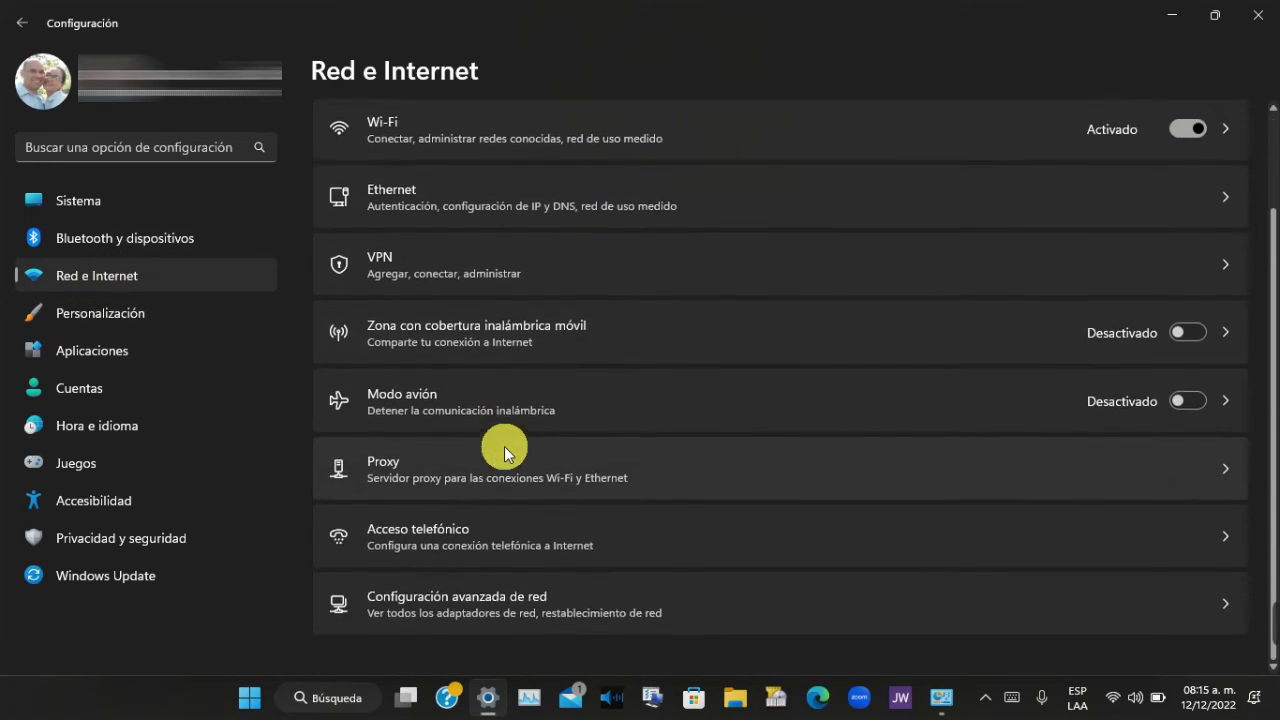
{"action": "left_click", "coordinate": [490, 601]}
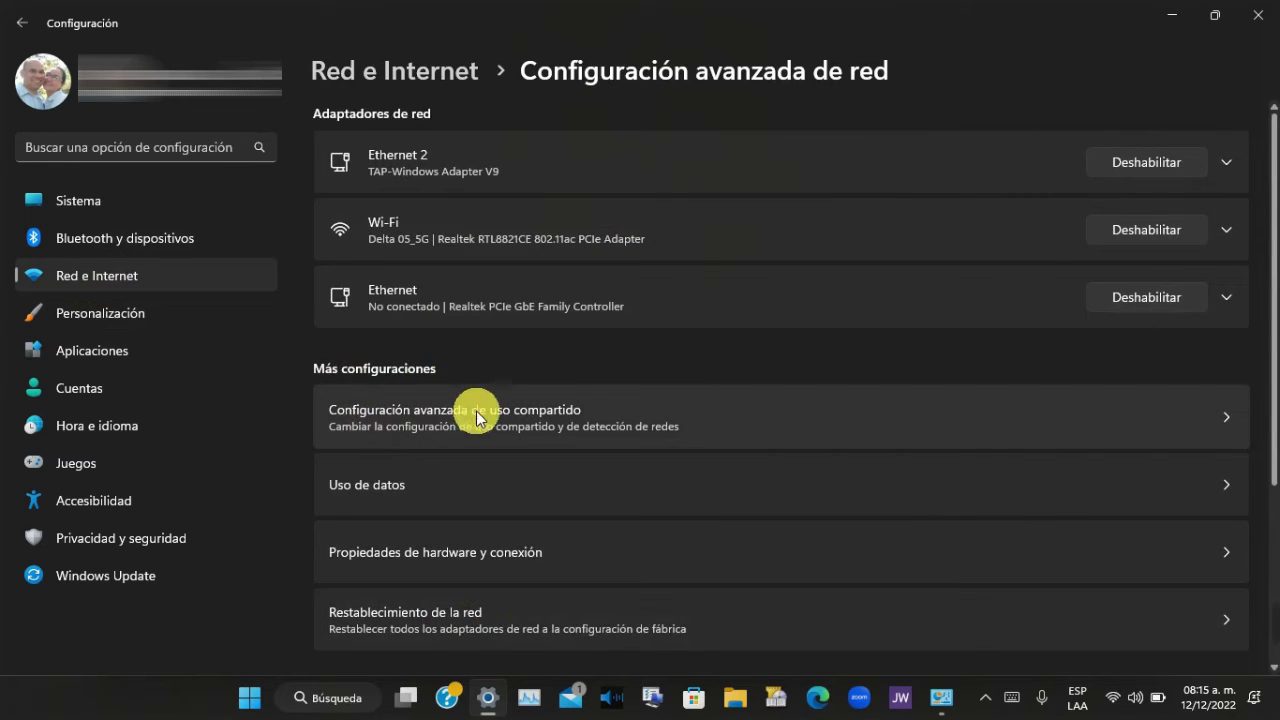
{"action": "left_click", "coordinate": [506, 416]}
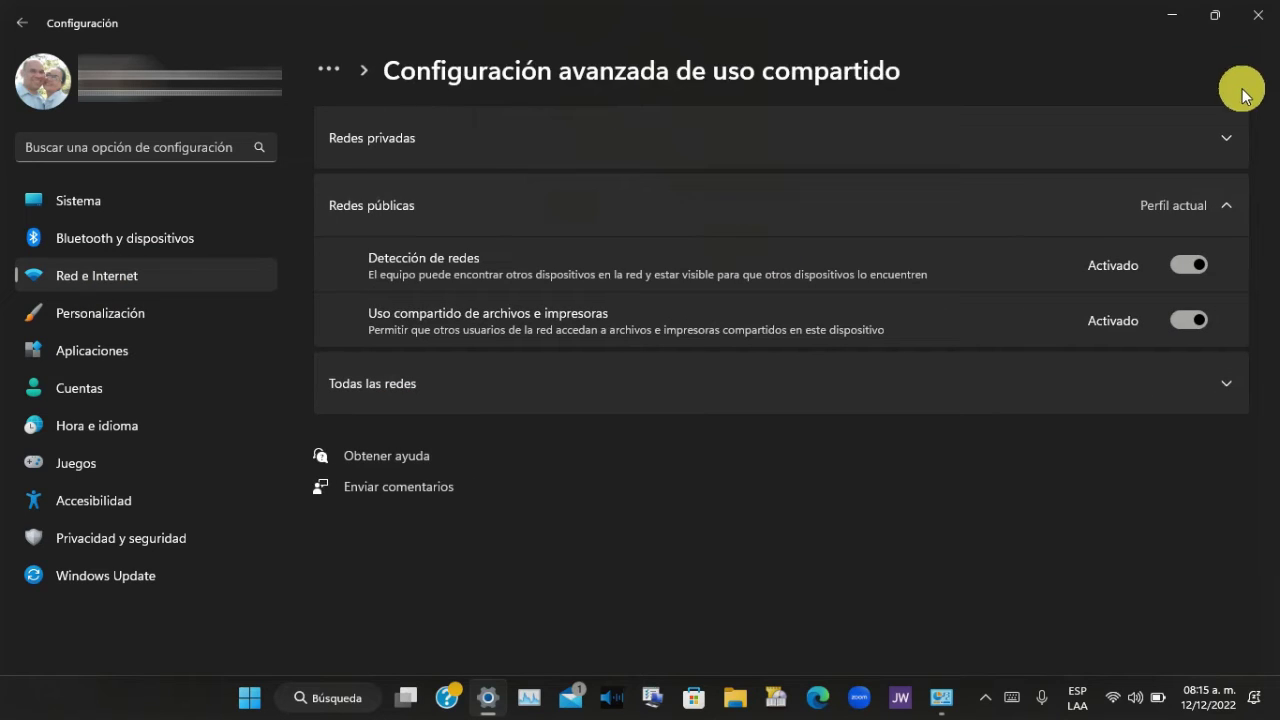
Expand Redes privadas and switch its Detección de redes and Uso compartido de archivos e impresoras off and back on
{"action": "left_click", "coordinate": [1225, 139]}
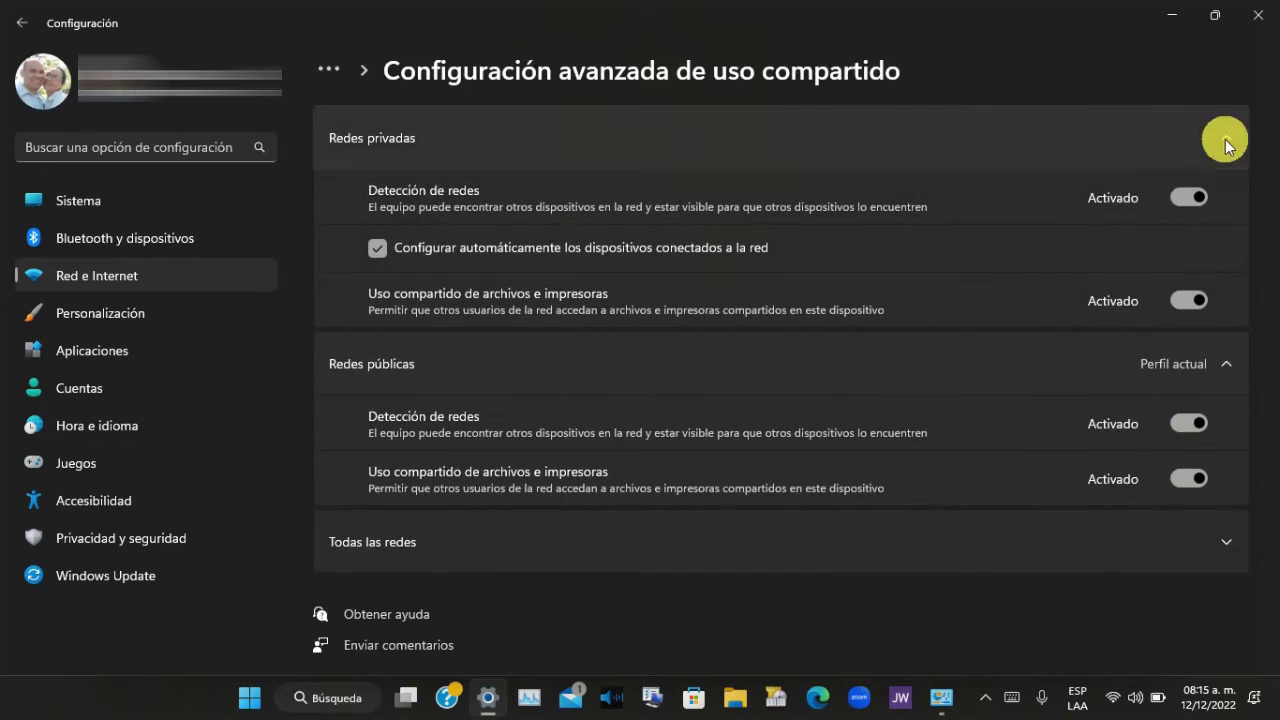
{"action": "left_click", "coordinate": [1190, 197]}
{"action": "left_click", "coordinate": [1182, 302]}
{"action": "left_click", "coordinate": [1181, 302]}
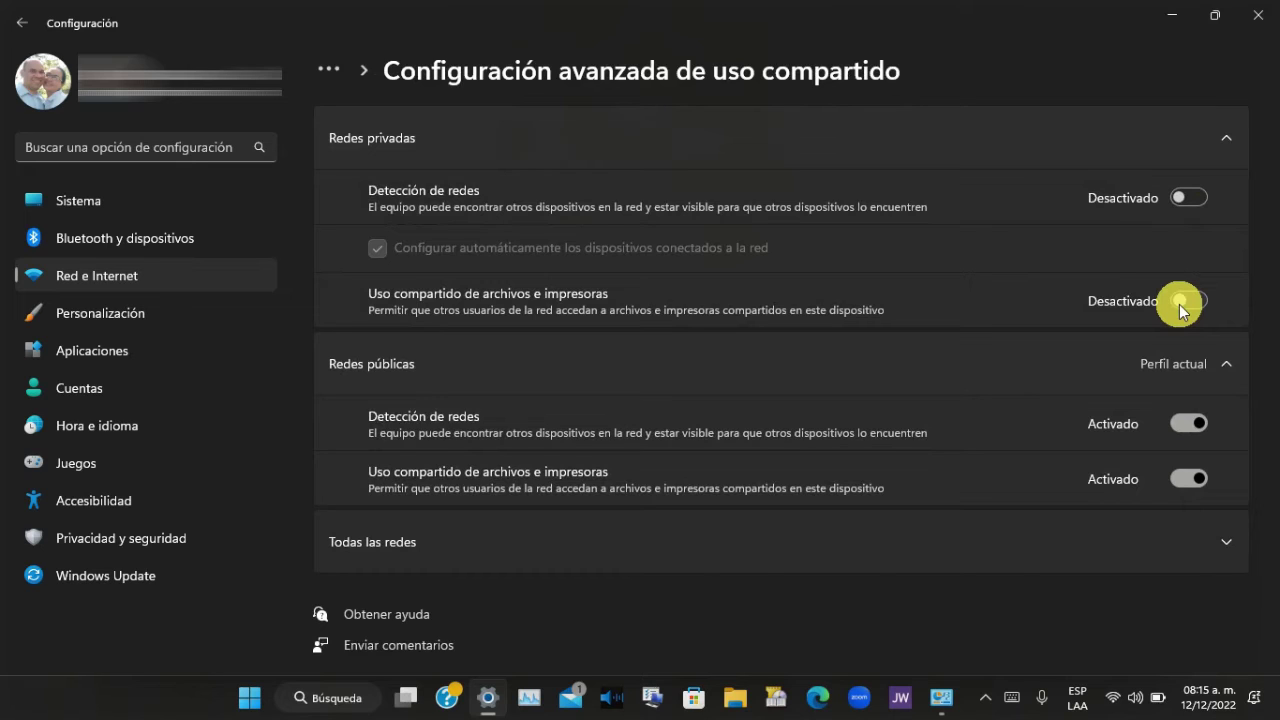
{"action": "left_click", "coordinate": [1184, 203]}
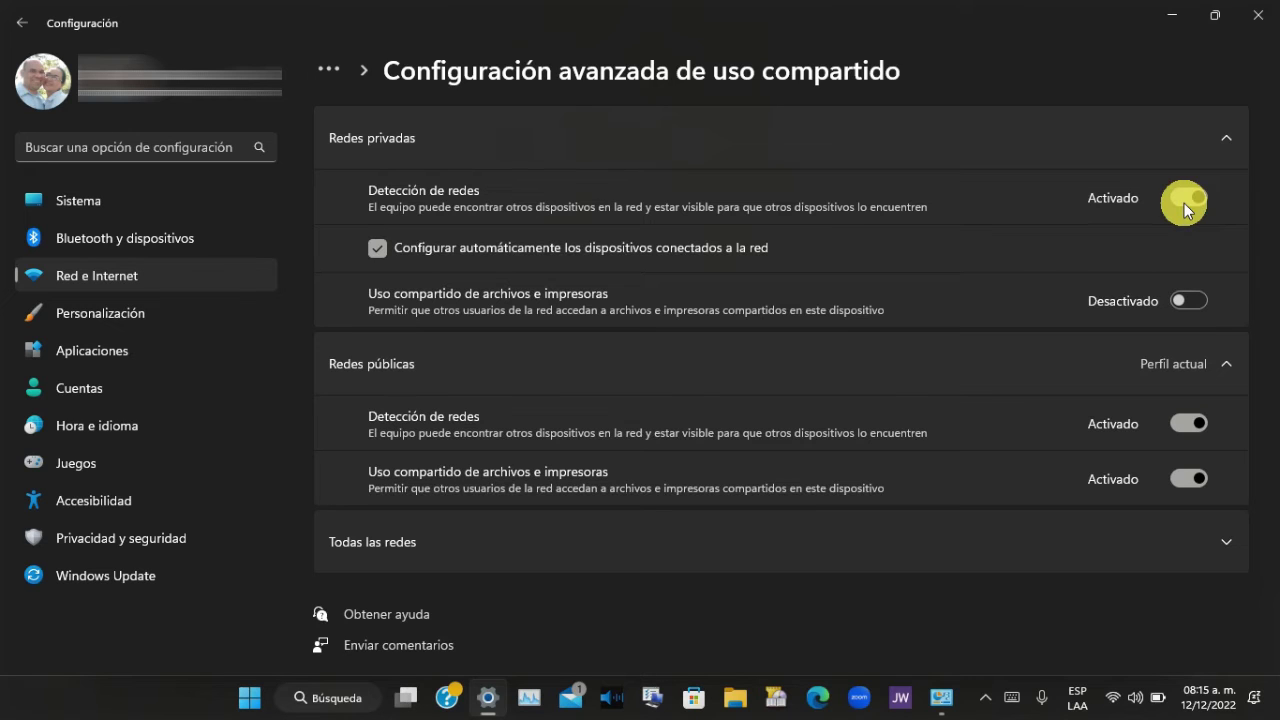
{"action": "left_click", "coordinate": [1189, 302]}
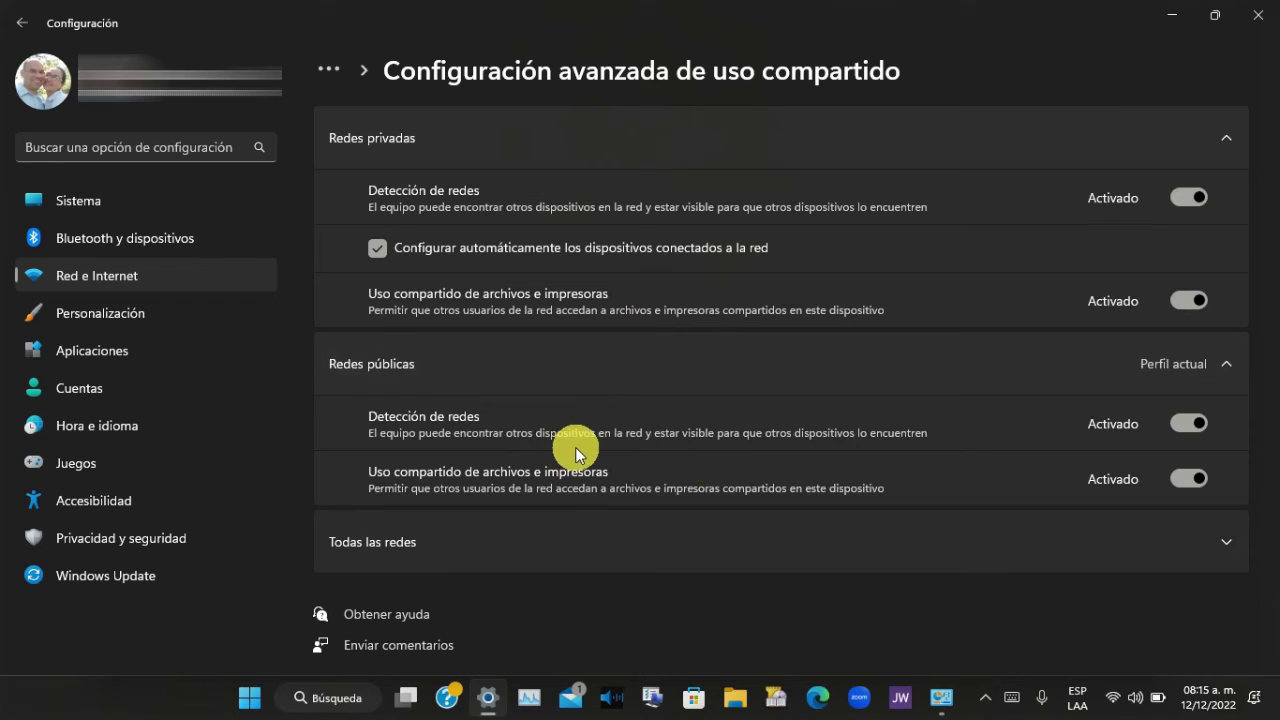
Switch Detección de redes for public networks and Uso compartido protegido con contraseña for all networks off and back on
{"action": "left_click", "coordinate": [1189, 425]}
{"action": "left_click", "coordinate": [1192, 425]}
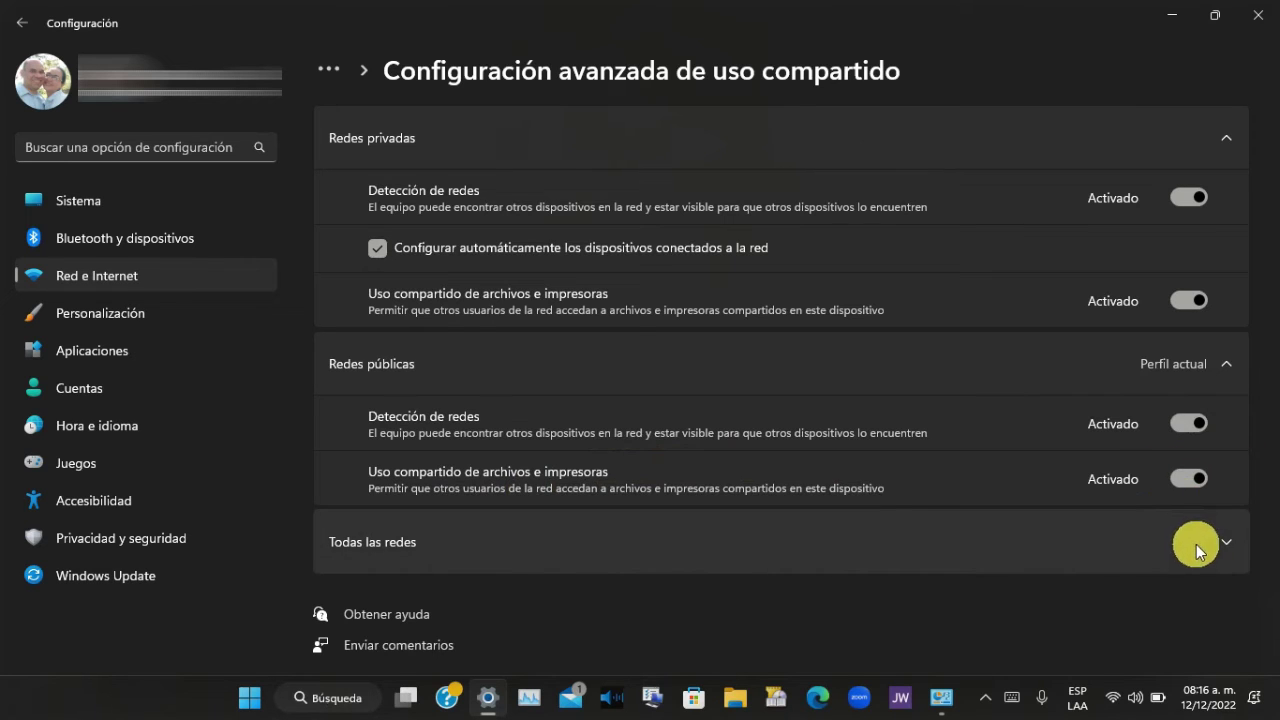
{"action": "left_click", "coordinate": [1222, 539]}
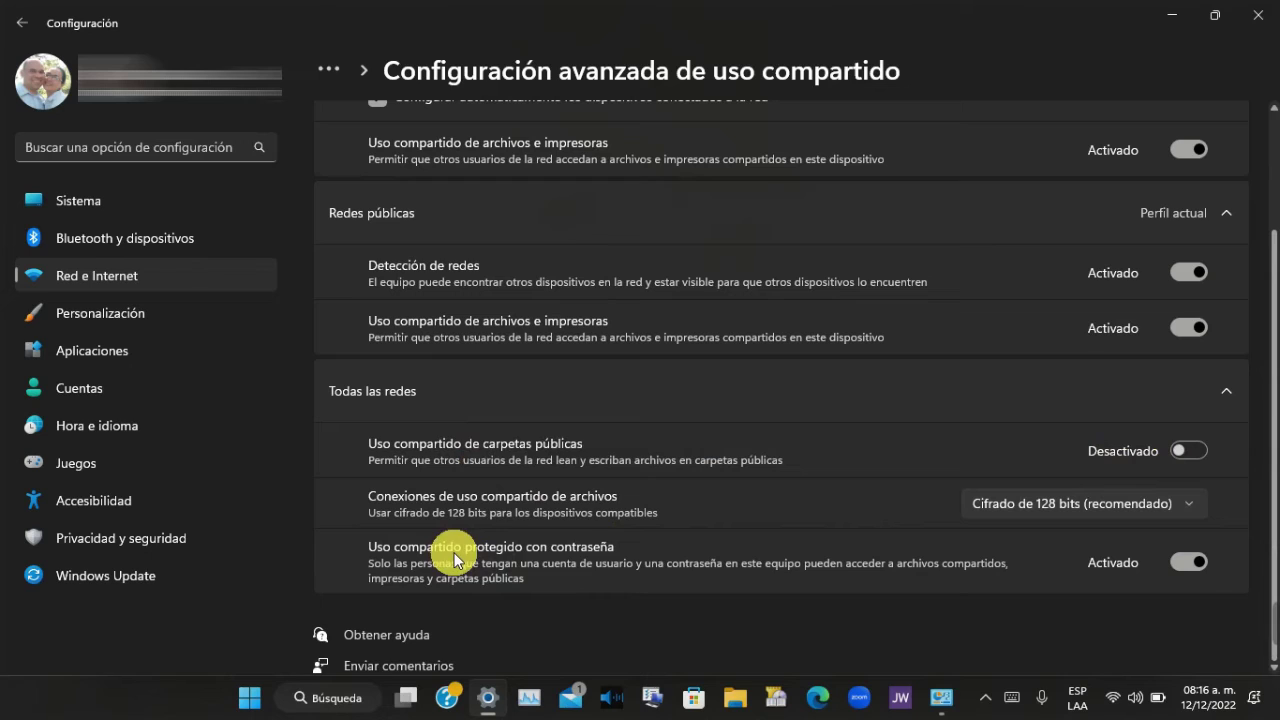
{"action": "left_click", "coordinate": [1194, 564]}
{"action": "left_click", "coordinate": [1194, 564]}
{"action": "scroll", "coordinate": [965, 336], "scroll_direction": "up", "scroll_amount": 2}
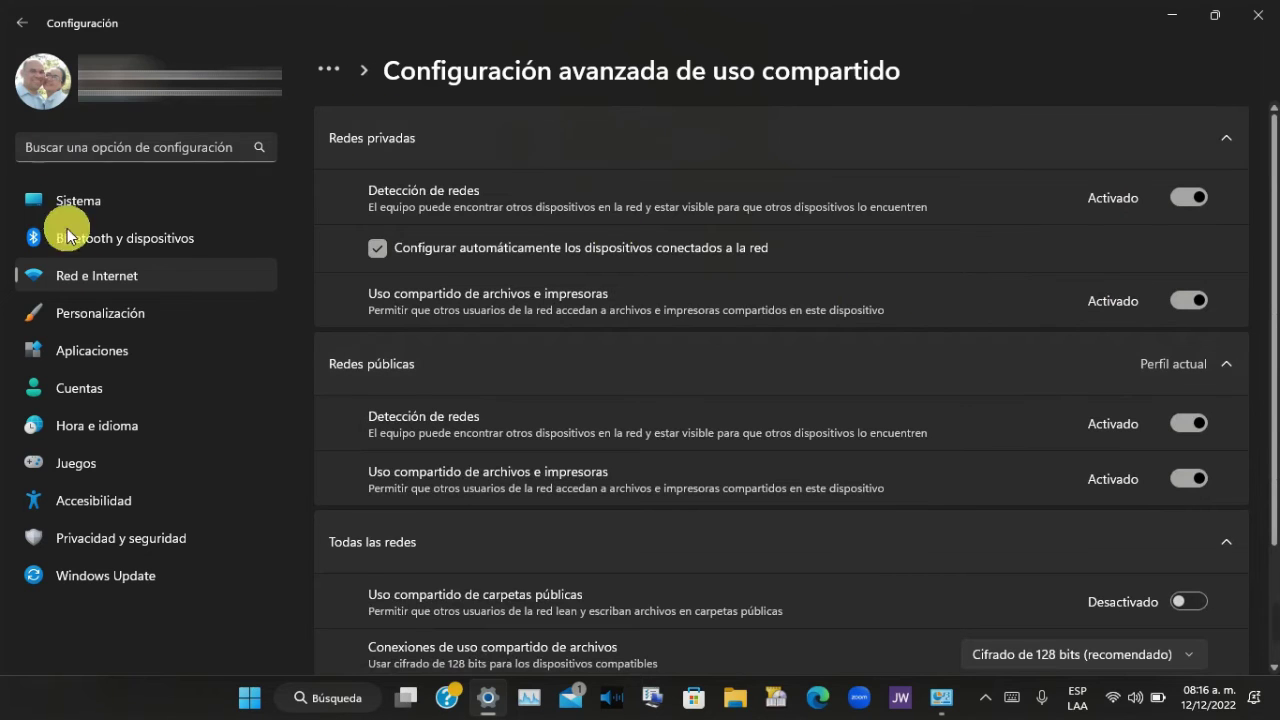
Reopen the Configuración avanzada de uso compartido page, starting from the Red e Internet overview
{"action": "left_click", "coordinate": [76, 282]}
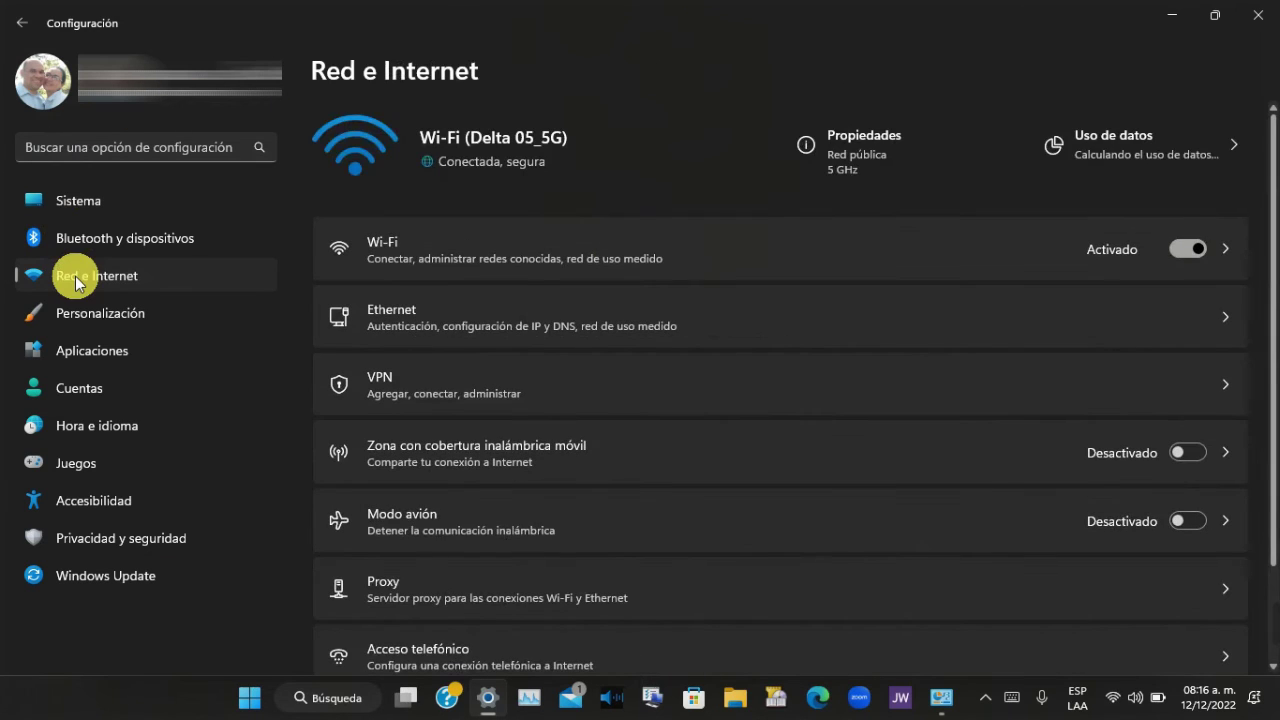
{"action": "scroll", "coordinate": [534, 365], "scroll_direction": "down", "scroll_amount": 2}
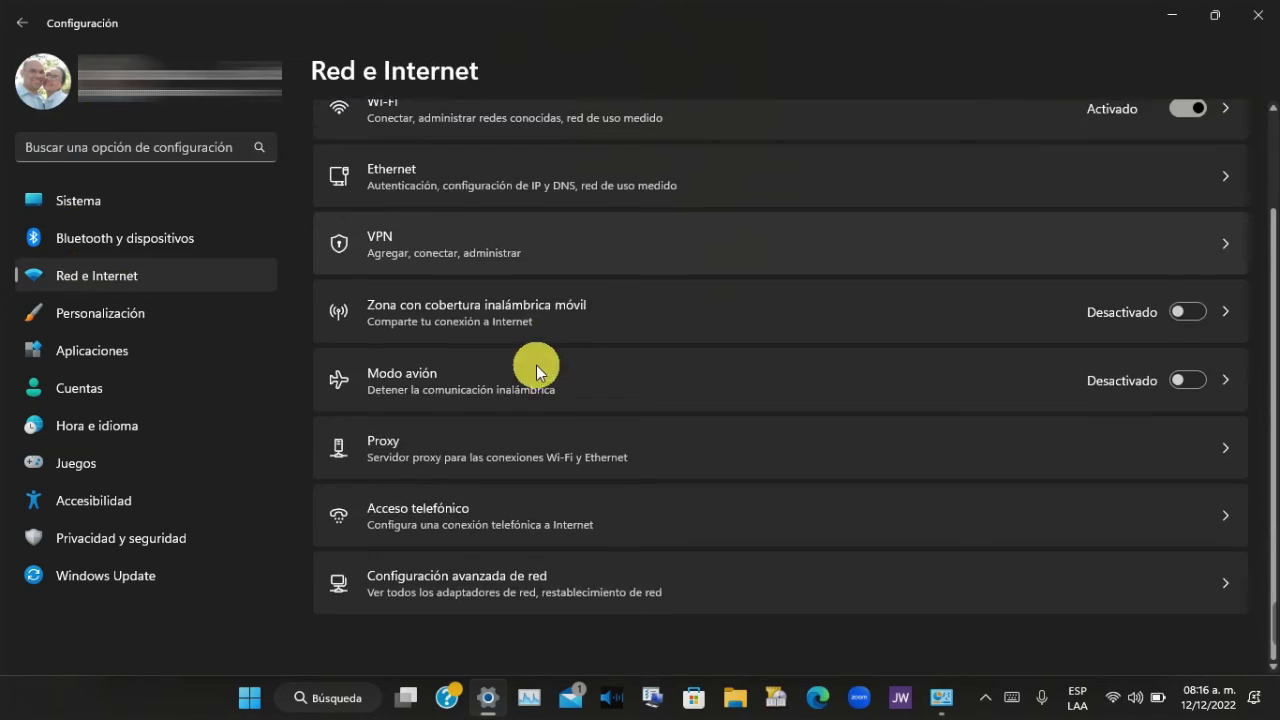
{"action": "left_click", "coordinate": [485, 601]}
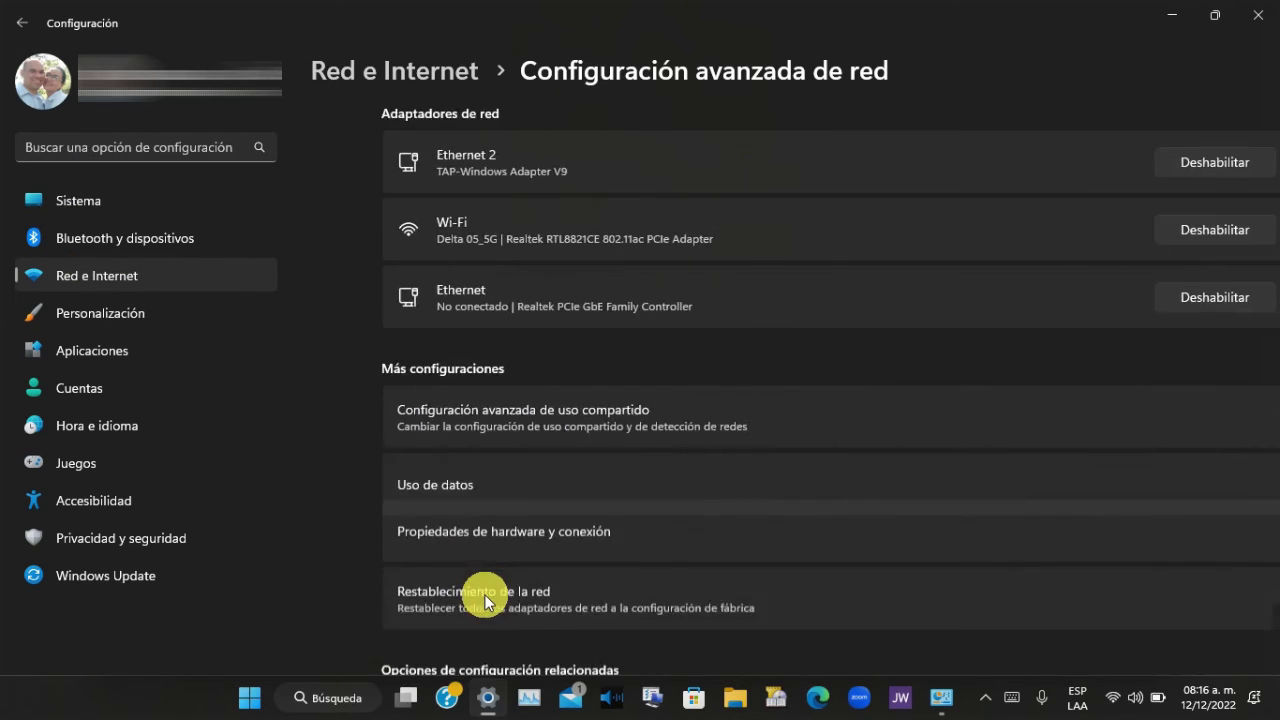
{"action": "left_click", "coordinate": [478, 418]}
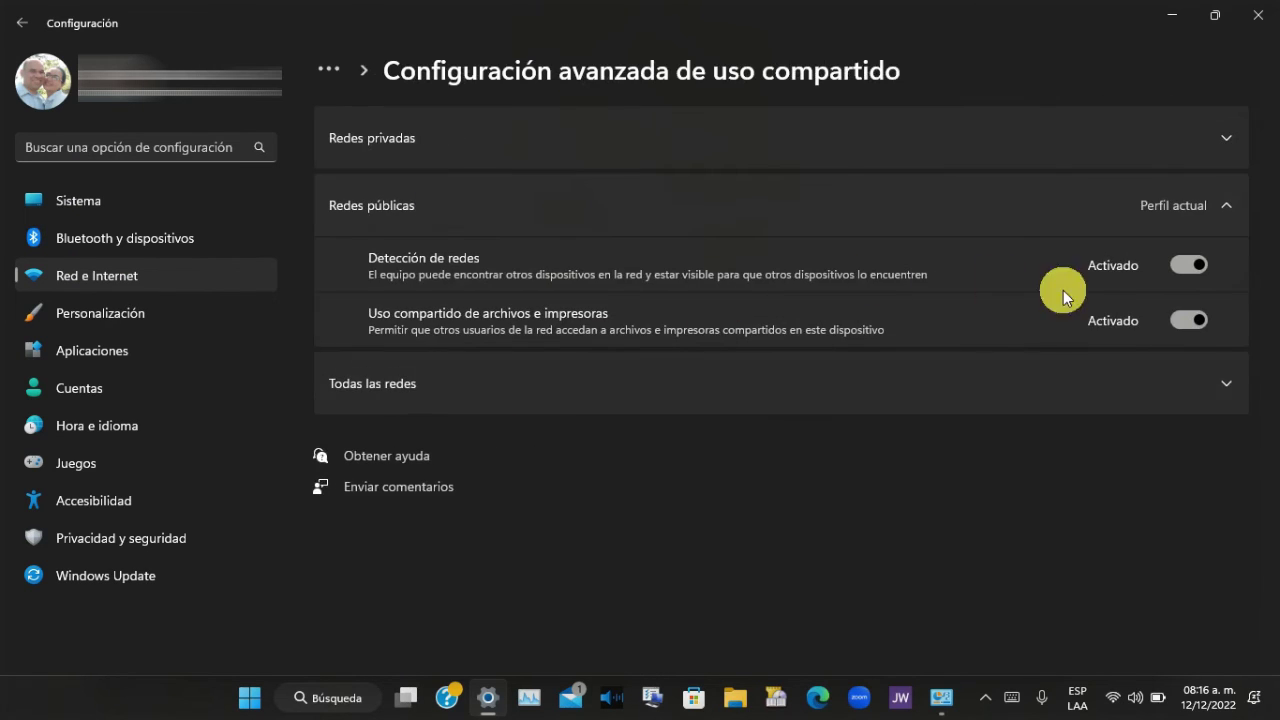
Expand the Redes privadas and Todas las redes sections and review the discovery, file sharing and password protection settings
{"action": "left_click", "coordinate": [1217, 148]}
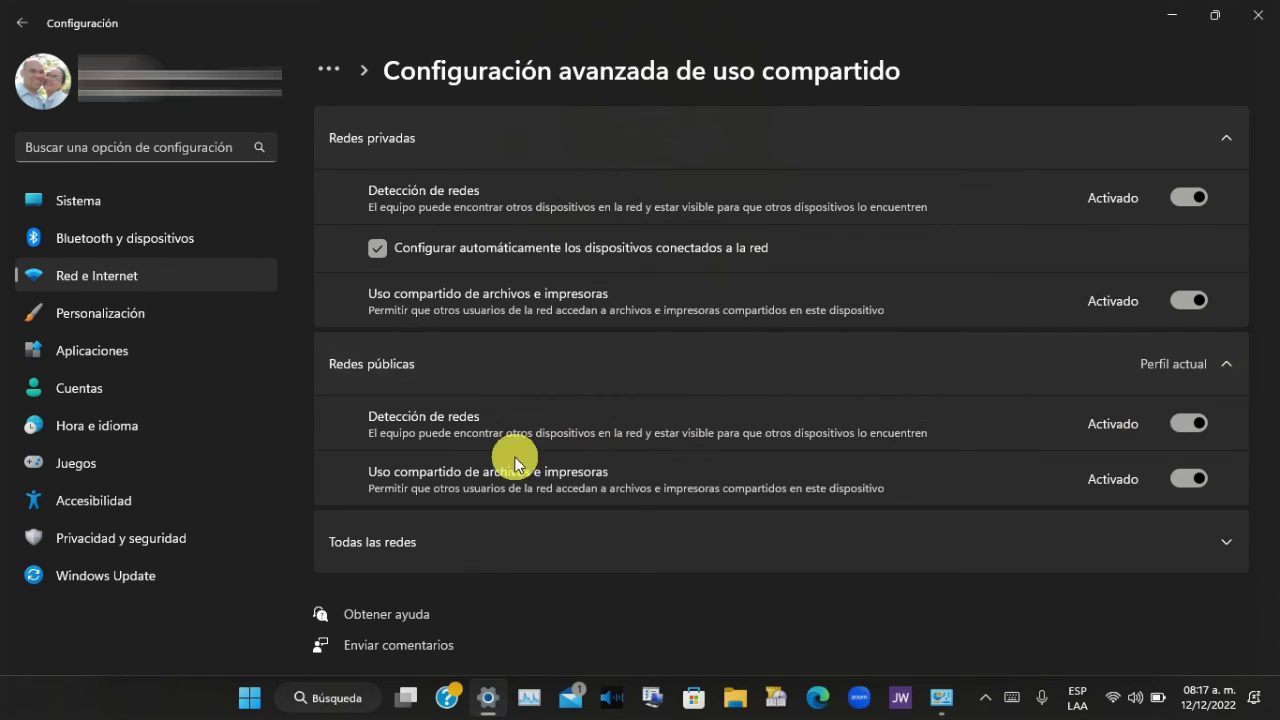
{"action": "left_click", "coordinate": [1215, 550]}
{"action": "scroll", "coordinate": [1141, 478], "scroll_direction": "down", "scroll_amount": 3}
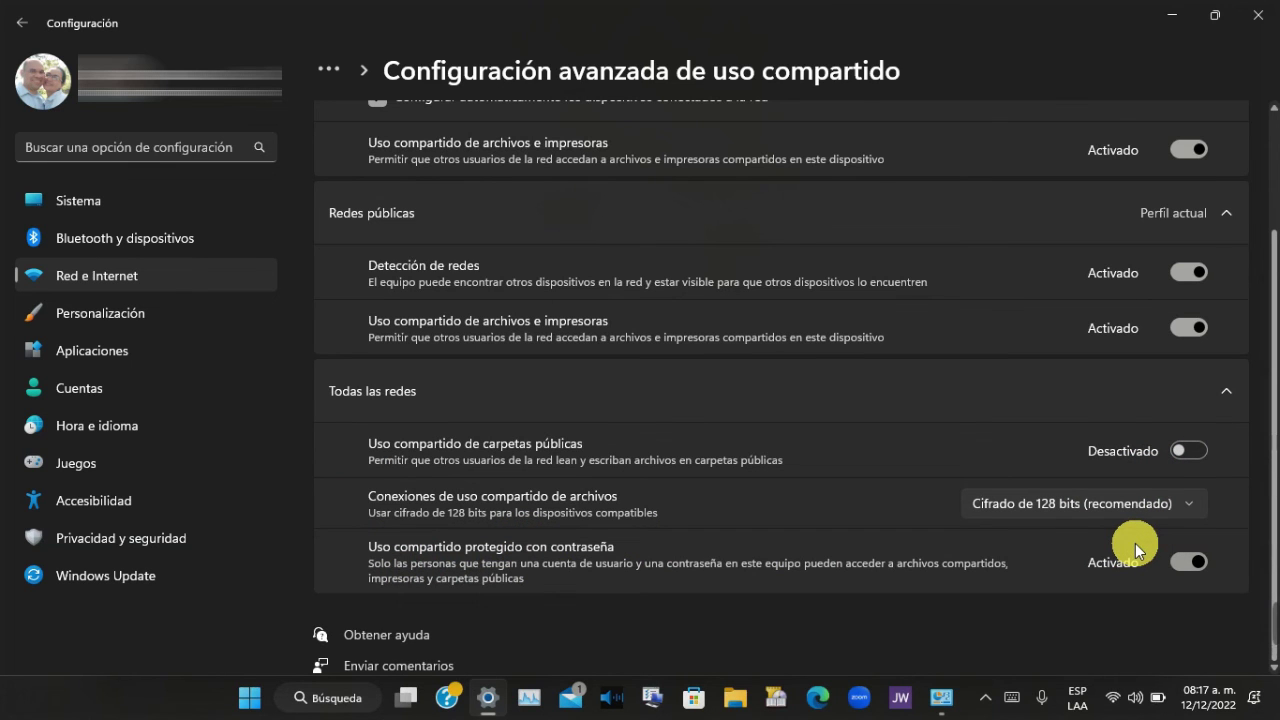
{"action": "scroll", "coordinate": [893, 339], "scroll_direction": "up", "scroll_amount": 3}
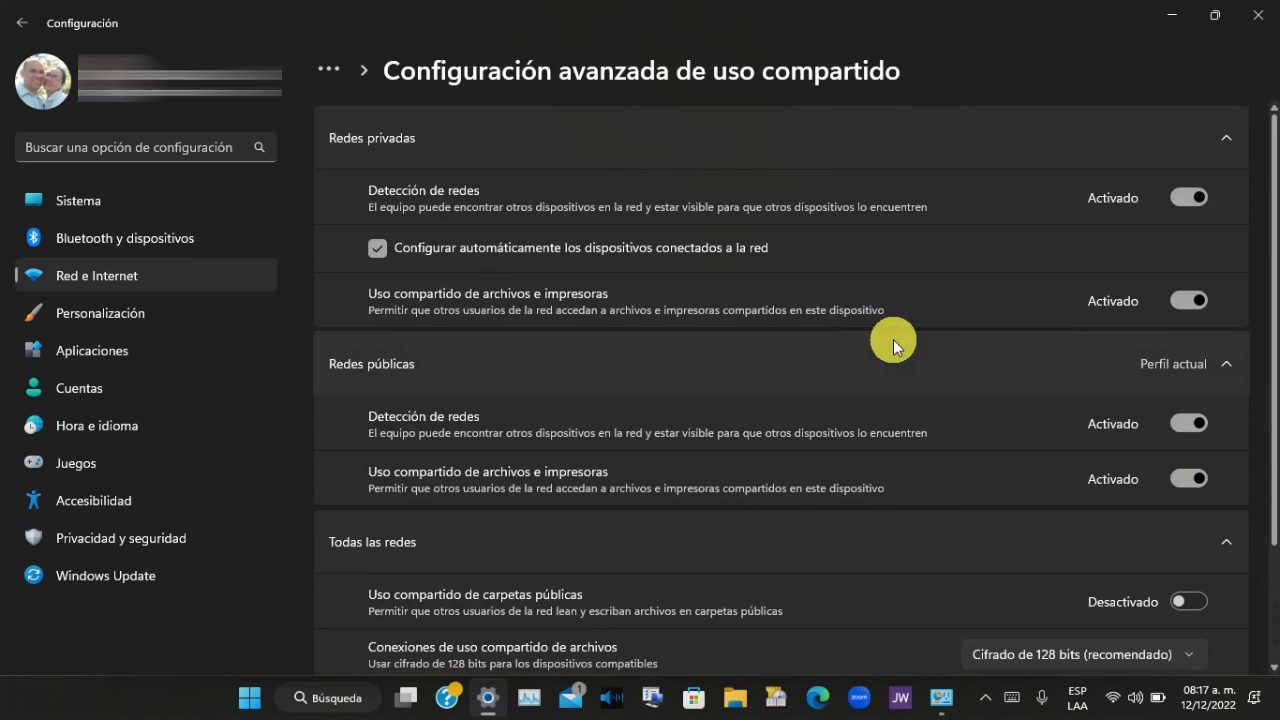
{"action": "mouse_move", "coordinate": [1266, 602]}
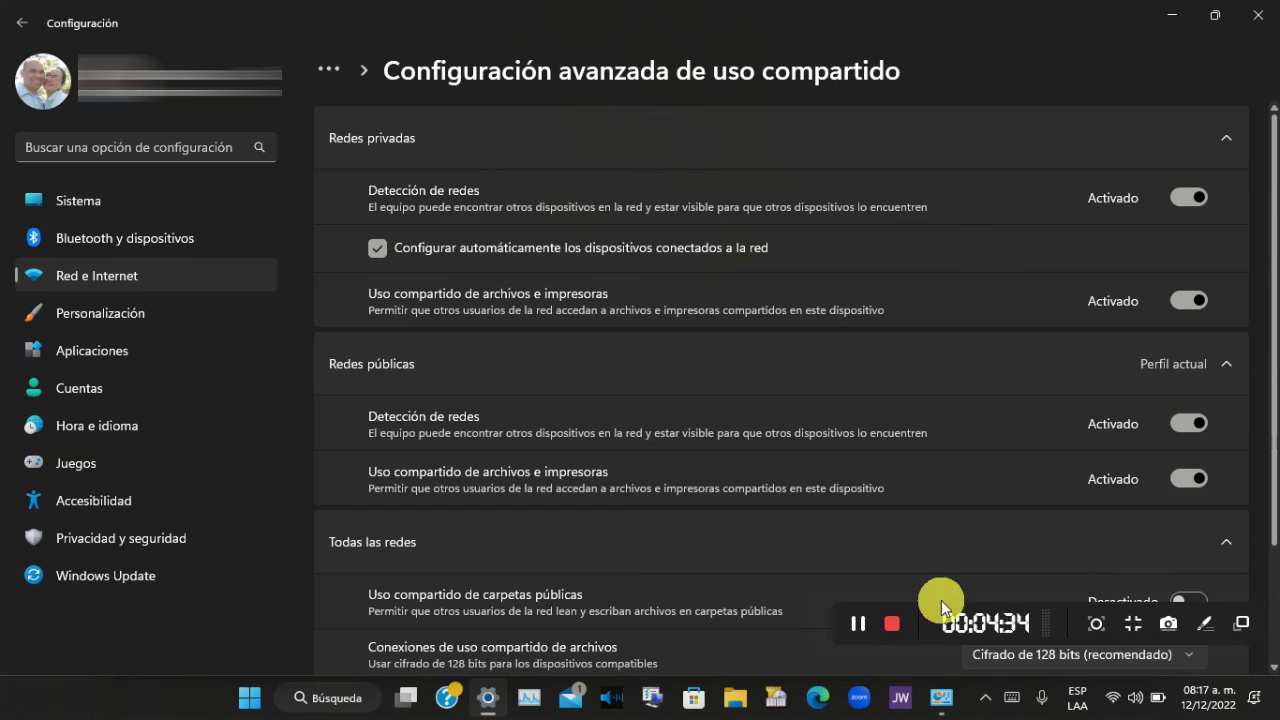